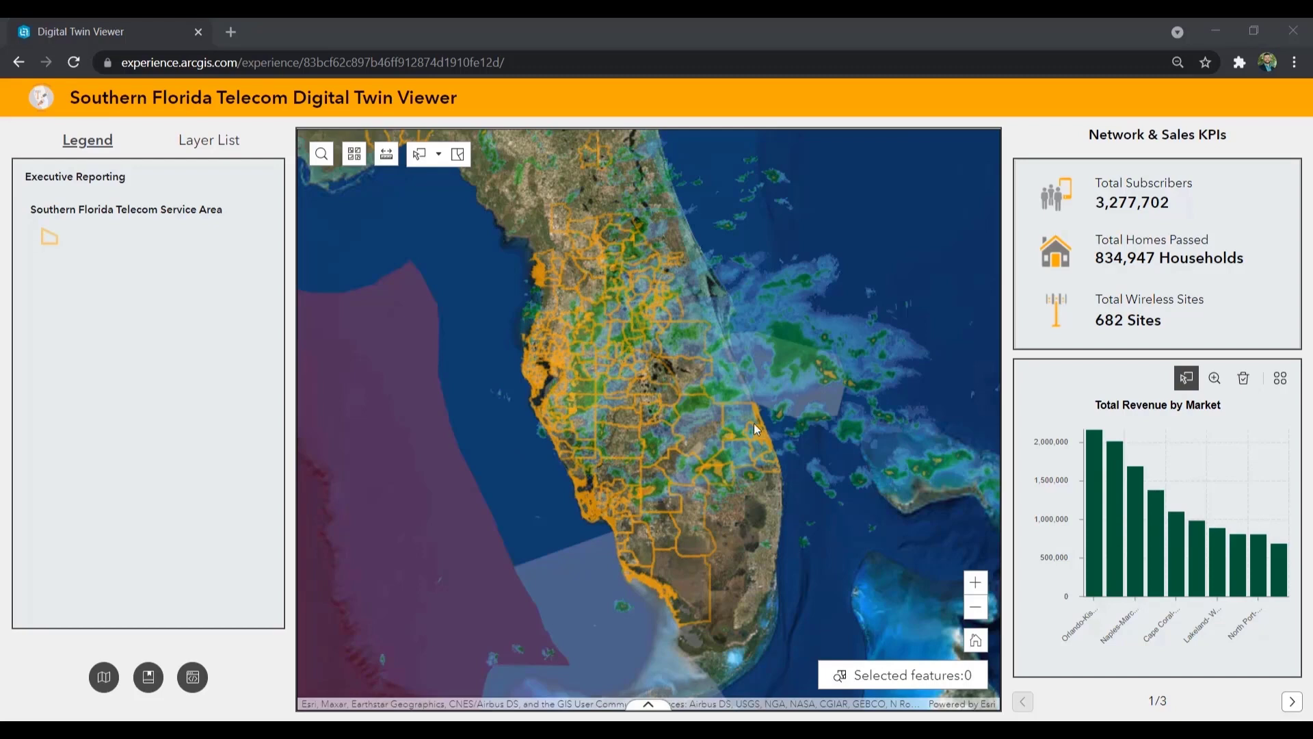
- Select the total subscribers, Total Homes Passed and 682 Sites KPI figures on the dashboard
left_click_drag(1097, 208, 1171, 205)
triple_click(1147, 260)
left_click_drag(1147, 260, 1228, 259)
left_click(1109, 322)
left_click_drag(1108, 322, 1163, 320)
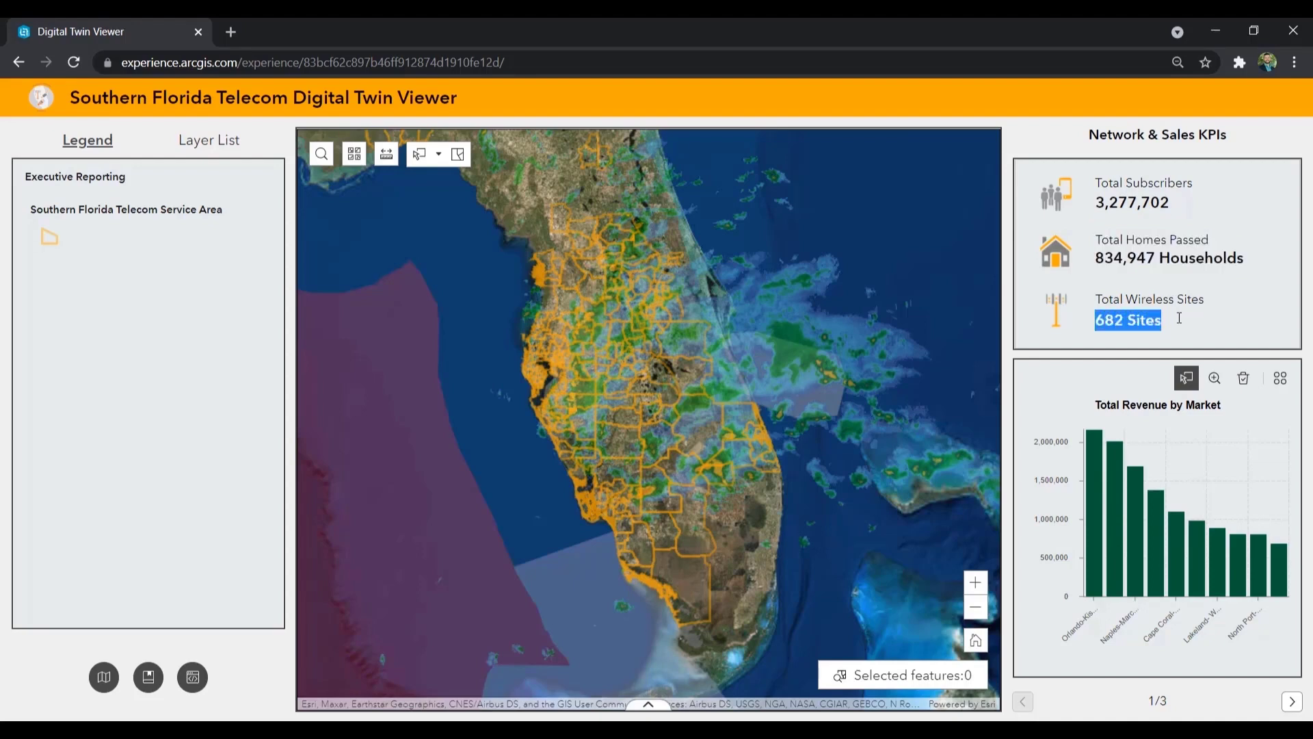
left_click(1182, 318)
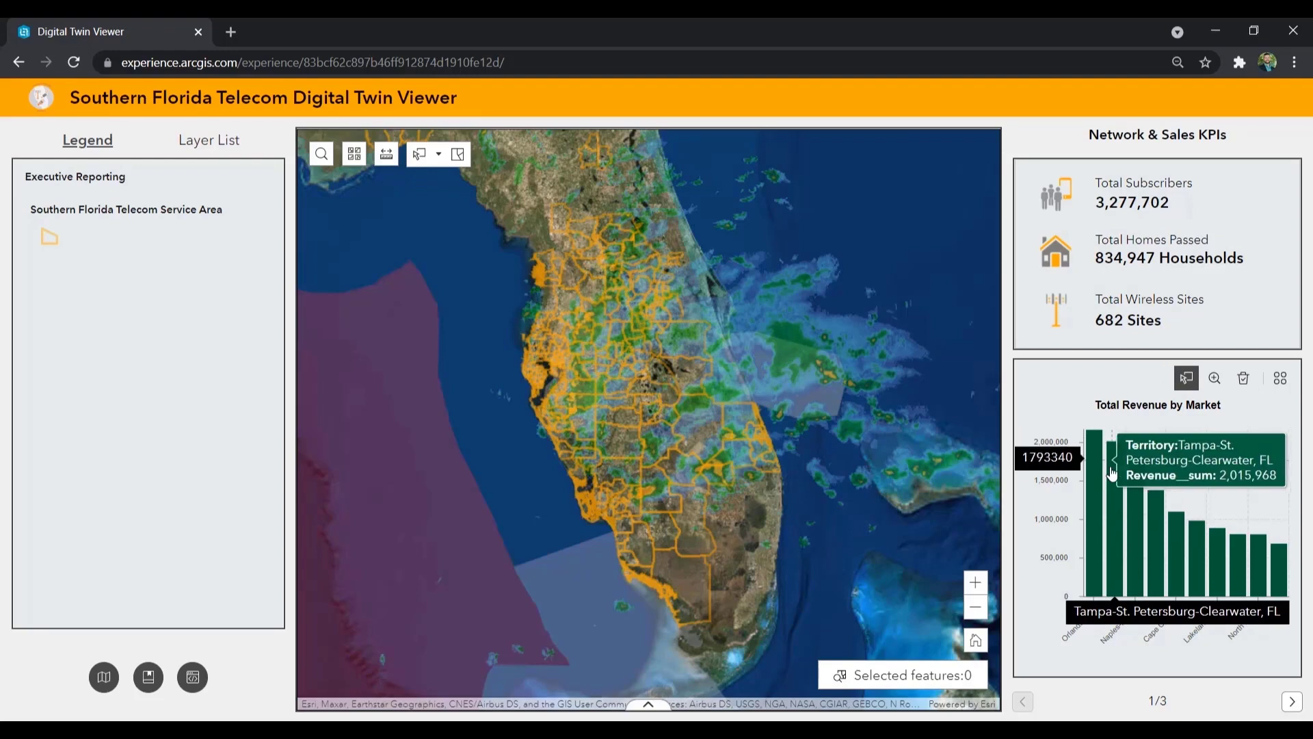
- Filter the revenue chart by Naples-Marco Island, Cape Coral-Fort Myers and Tampa-St. Petersburg-Clearwater, then clear the selection
left_click(1137, 512)
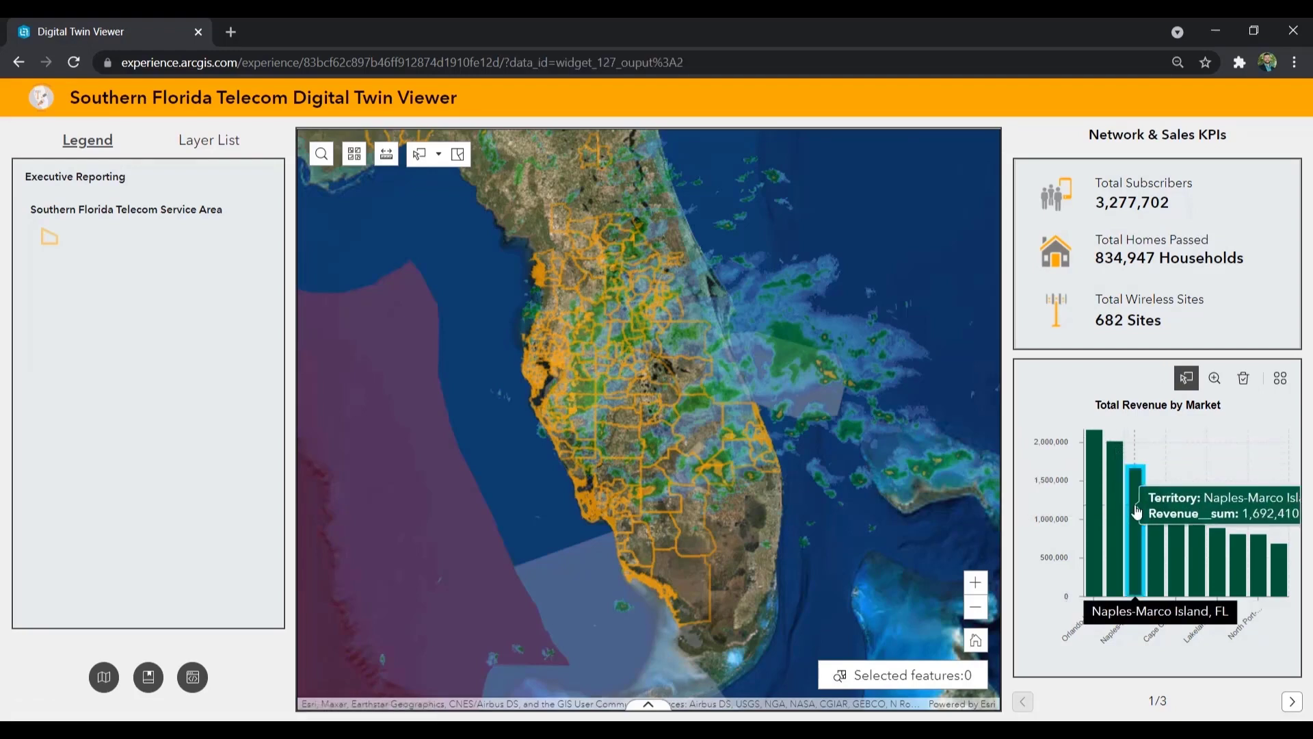
left_click(1182, 541)
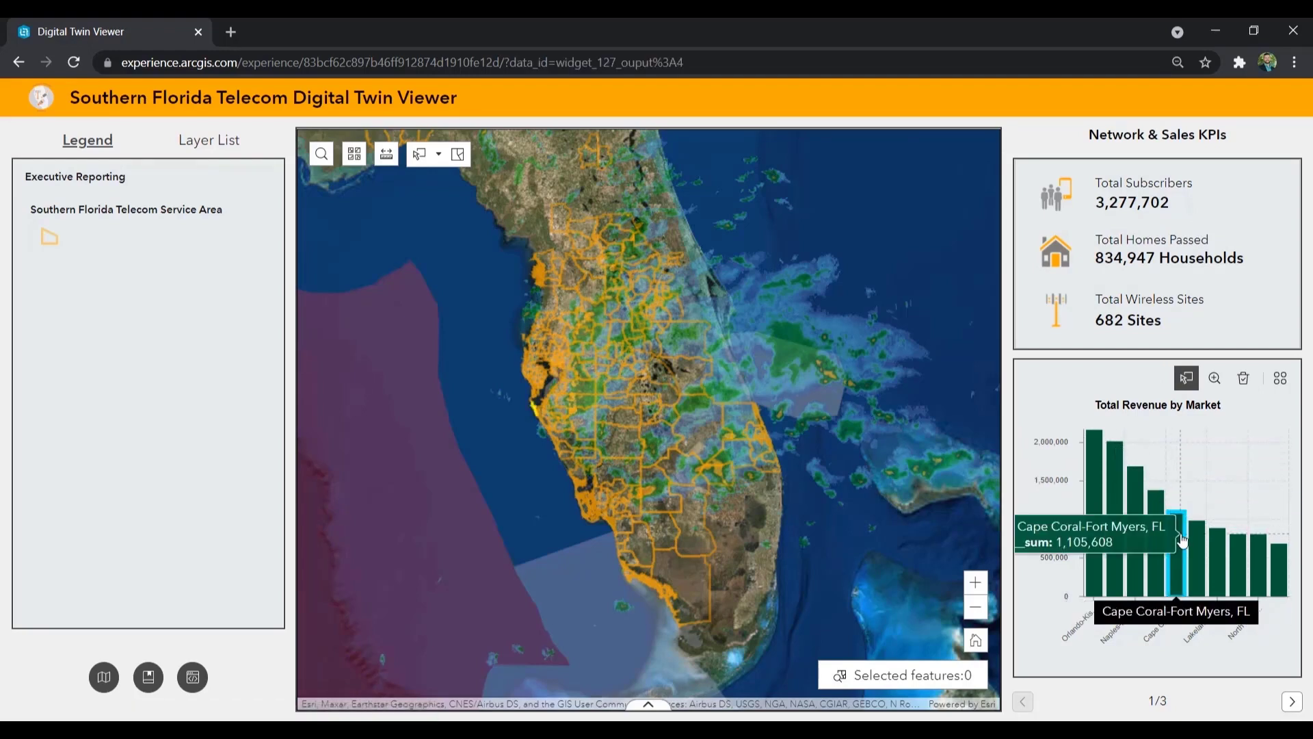
left_click(1112, 525)
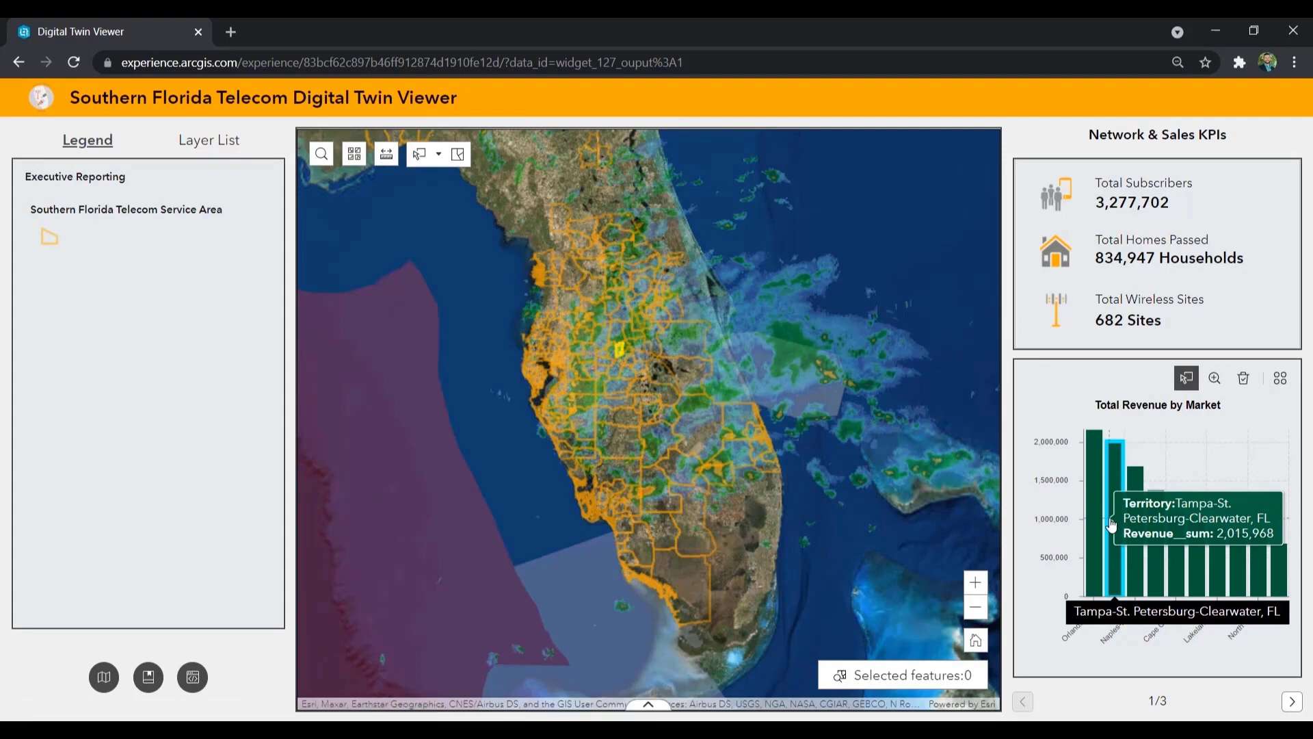
left_click(1243, 378)
- In the Executive Reporting layers, try Sales, Churn and Outages, then settle on Homes Passed with its legend
left_click(208, 140)
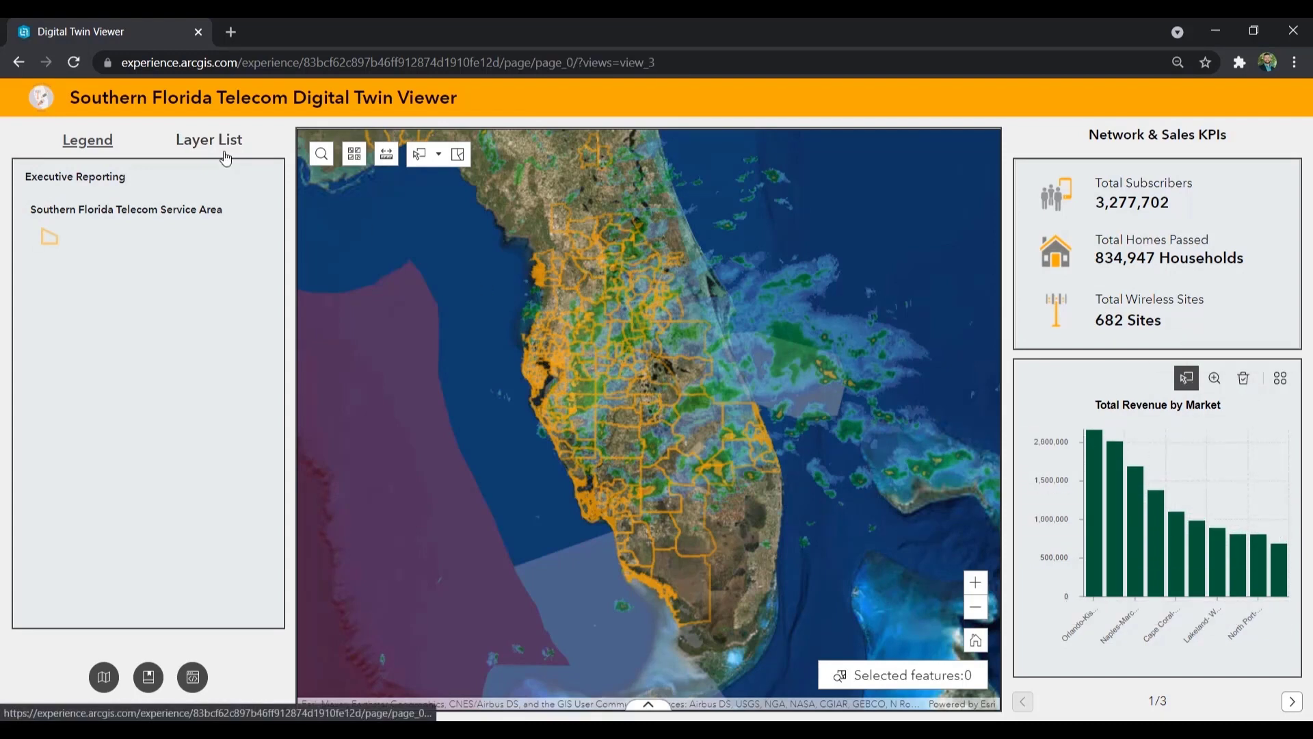
left_click(32, 180)
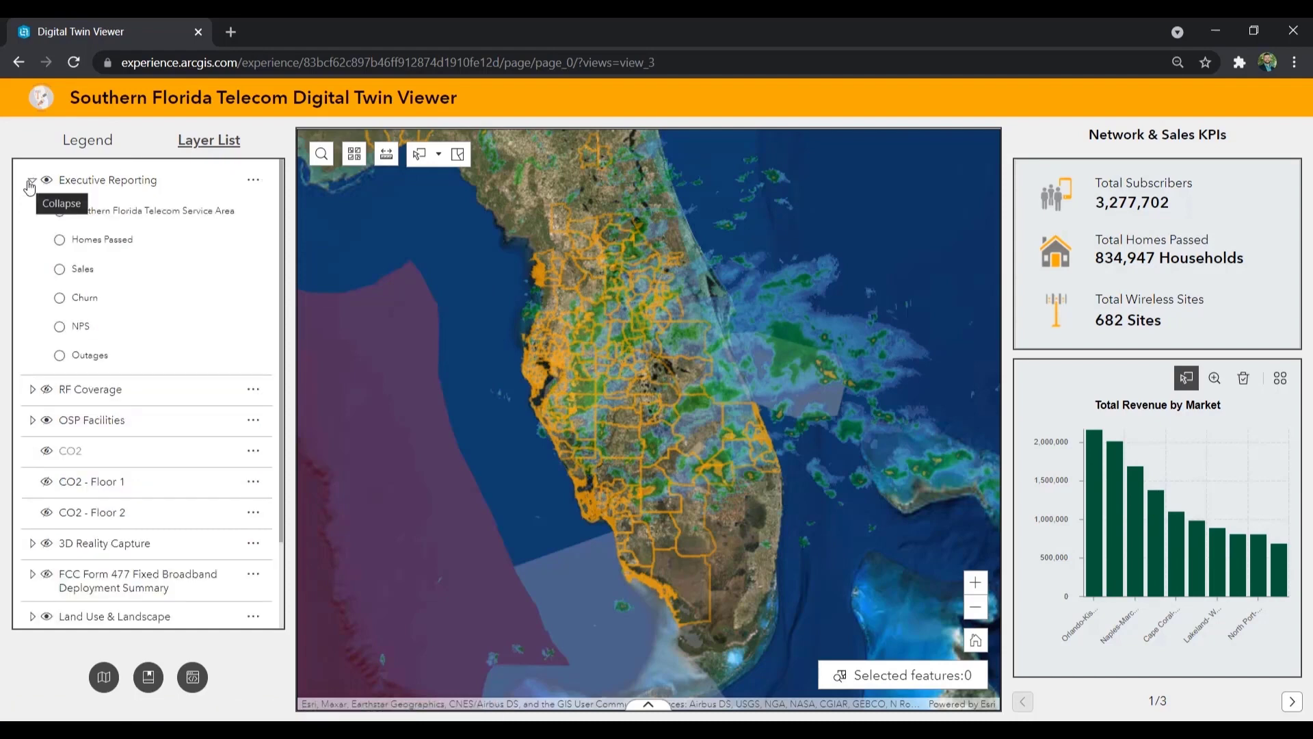
left_click(60, 241)
left_click(59, 269)
left_click(61, 299)
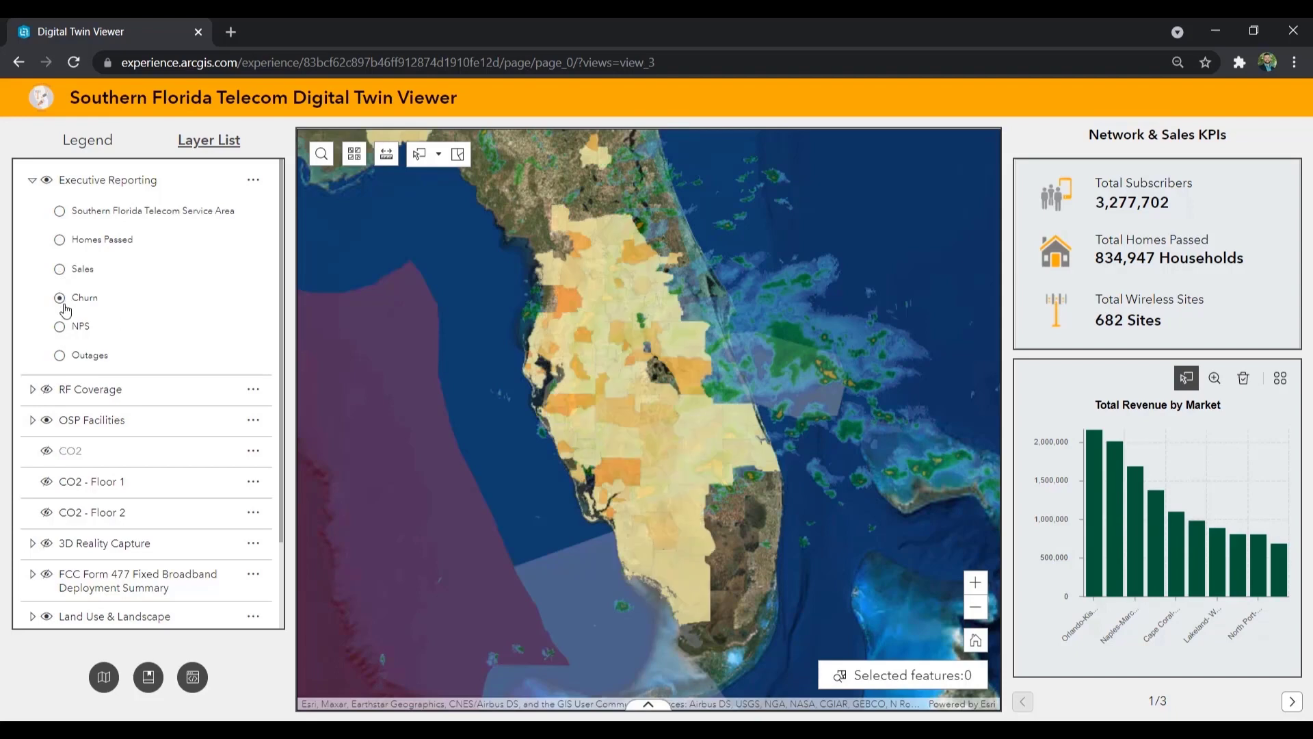
left_click(61, 357)
left_click(59, 242)
left_click(88, 143)
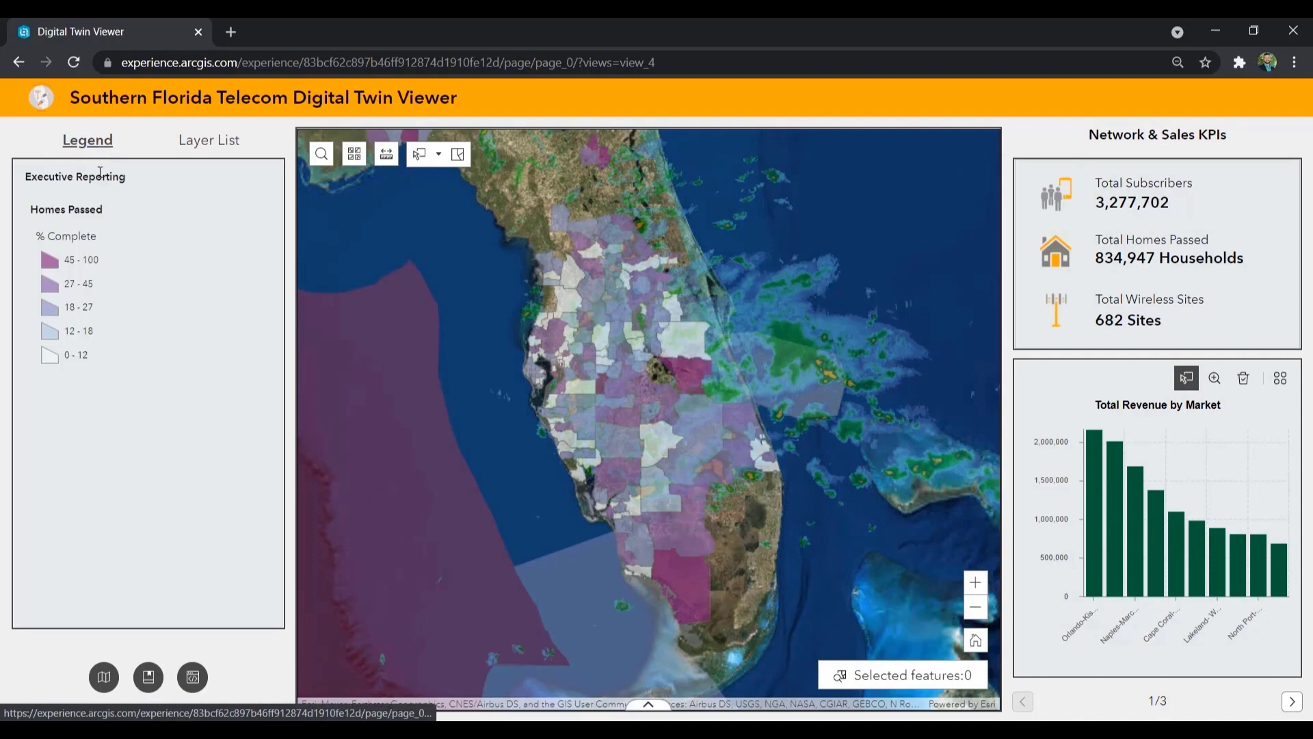
left_click_drag(108, 238, 31, 234)
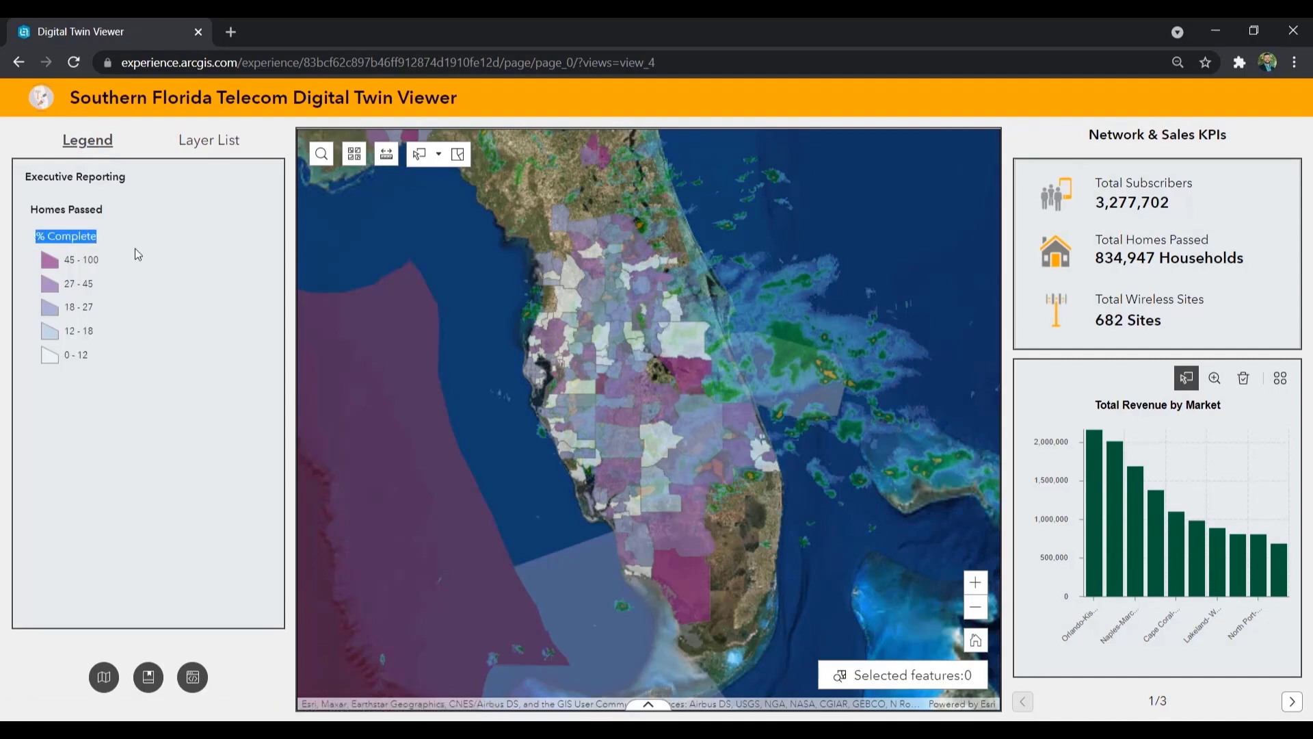
left_click(135, 249)
left_click(691, 376)
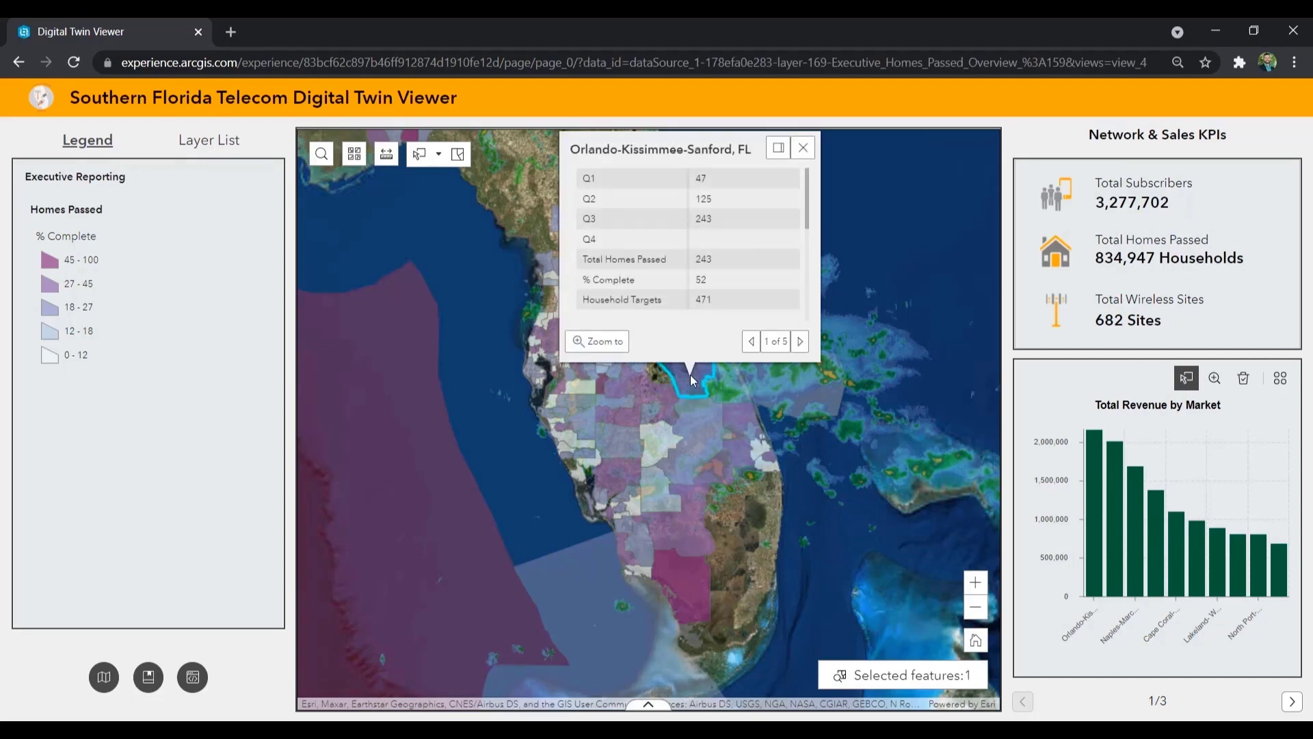
left_click(779, 148)
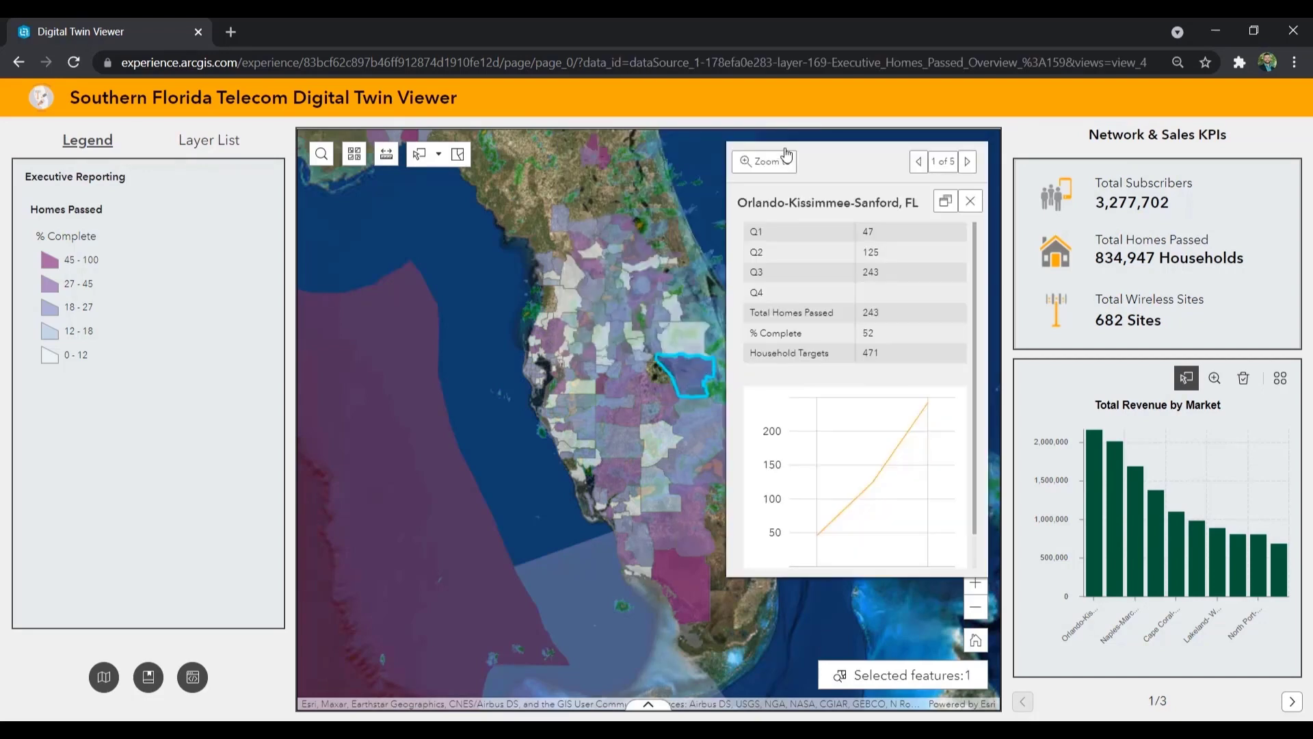
scroll(835, 348, "down", 2)
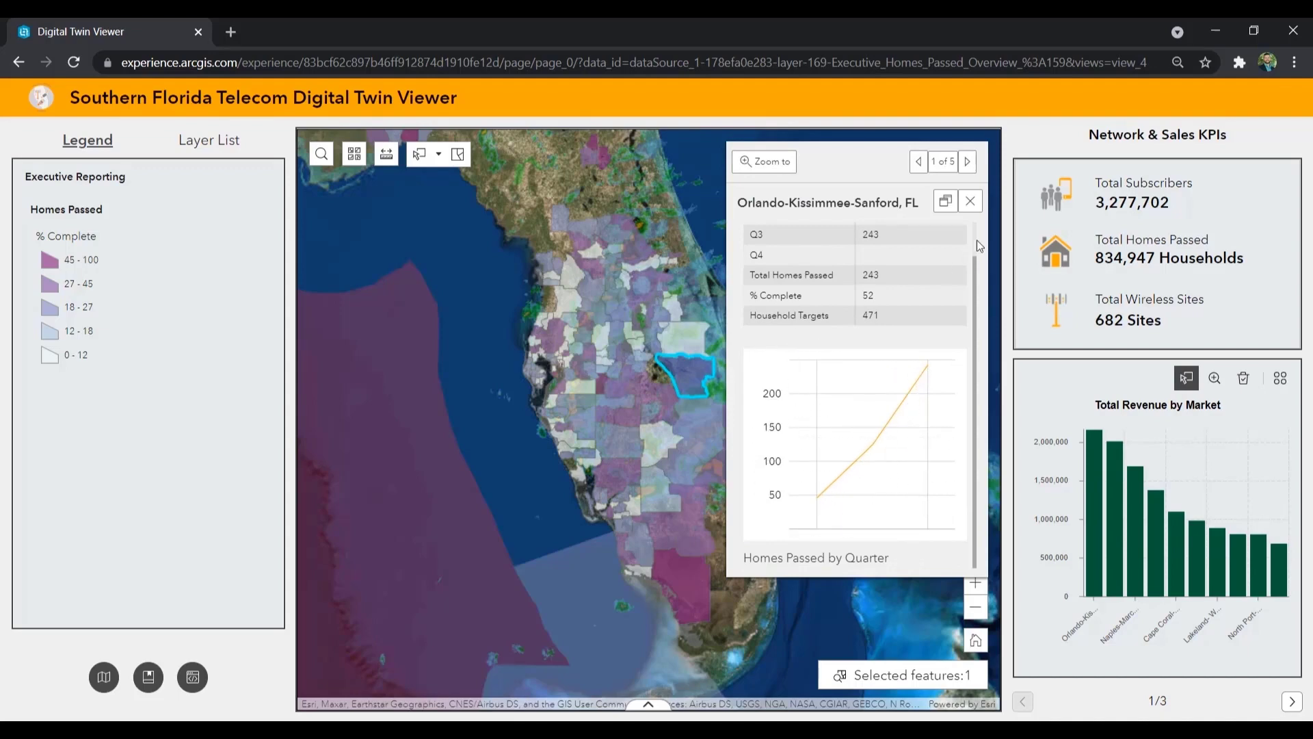
left_click(970, 200)
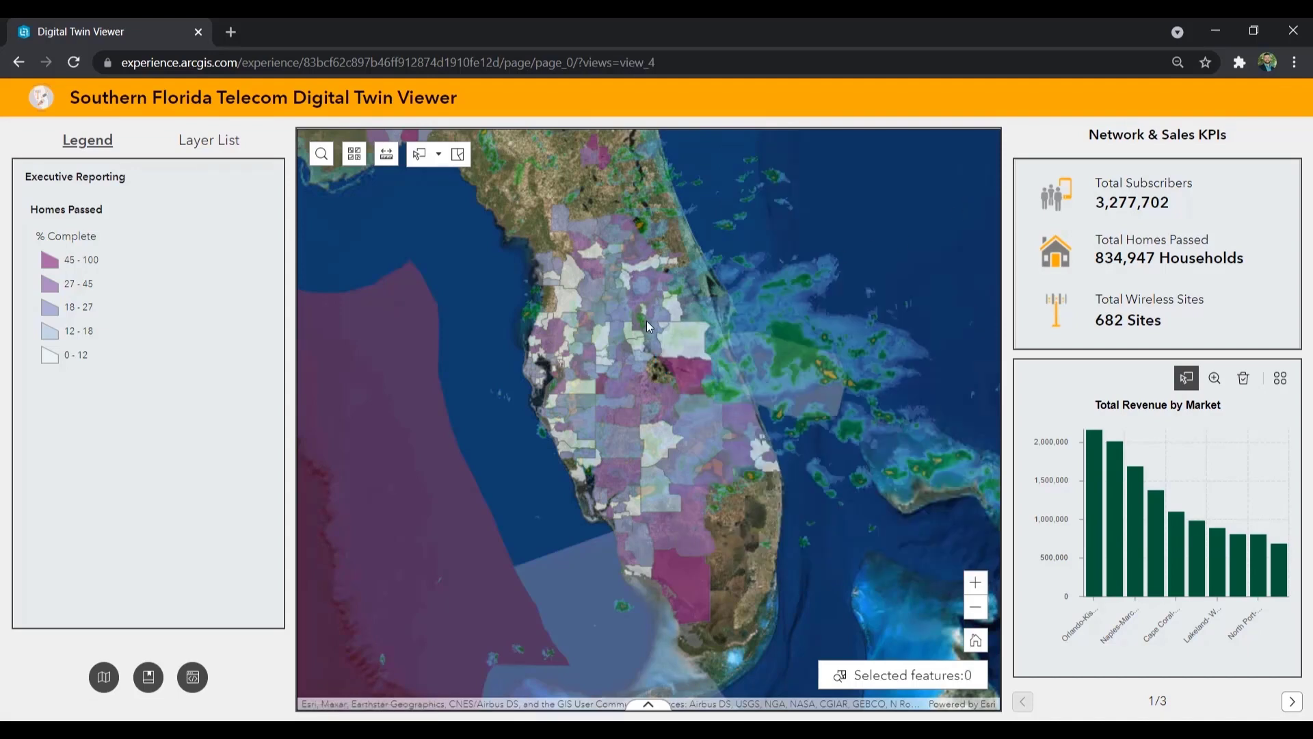
- Zoom to county level over Orlando so KPIs drop to 232 sites, then bring up Bookmarks
scroll(646, 322, "up", 5)
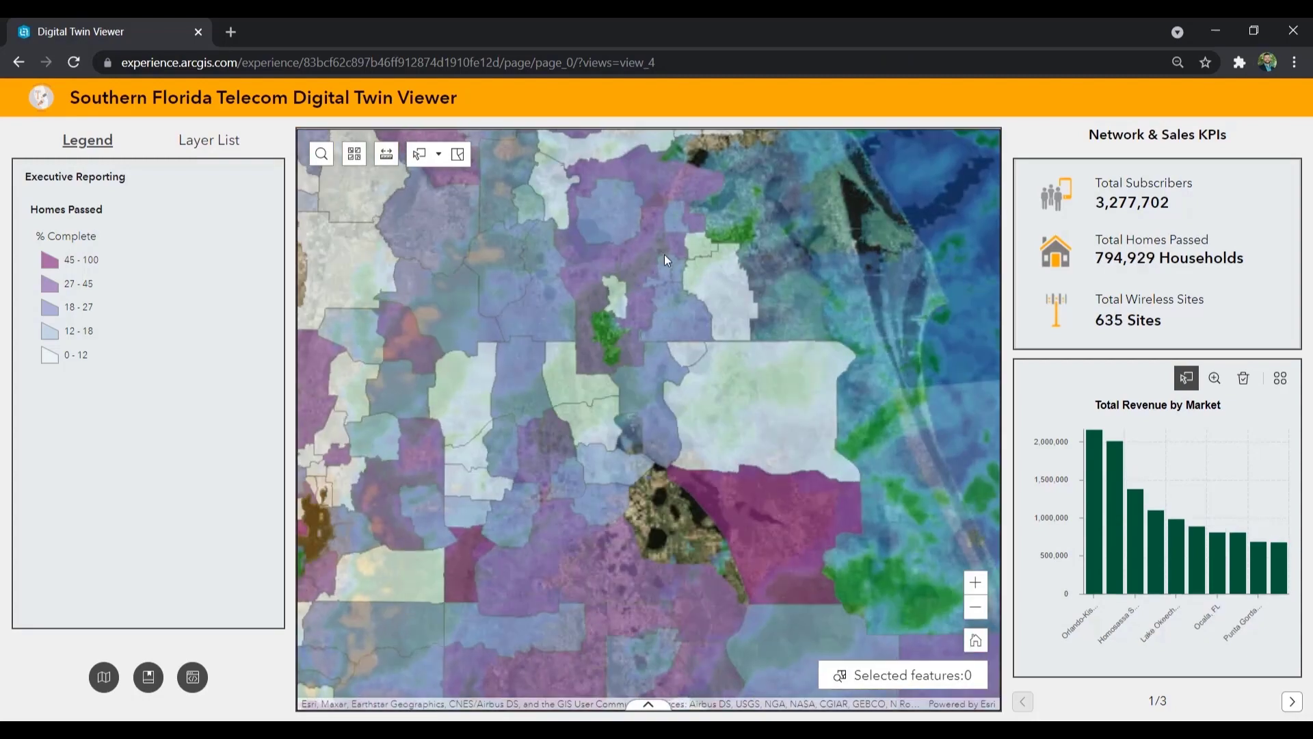
scroll(663, 257, "up", 2)
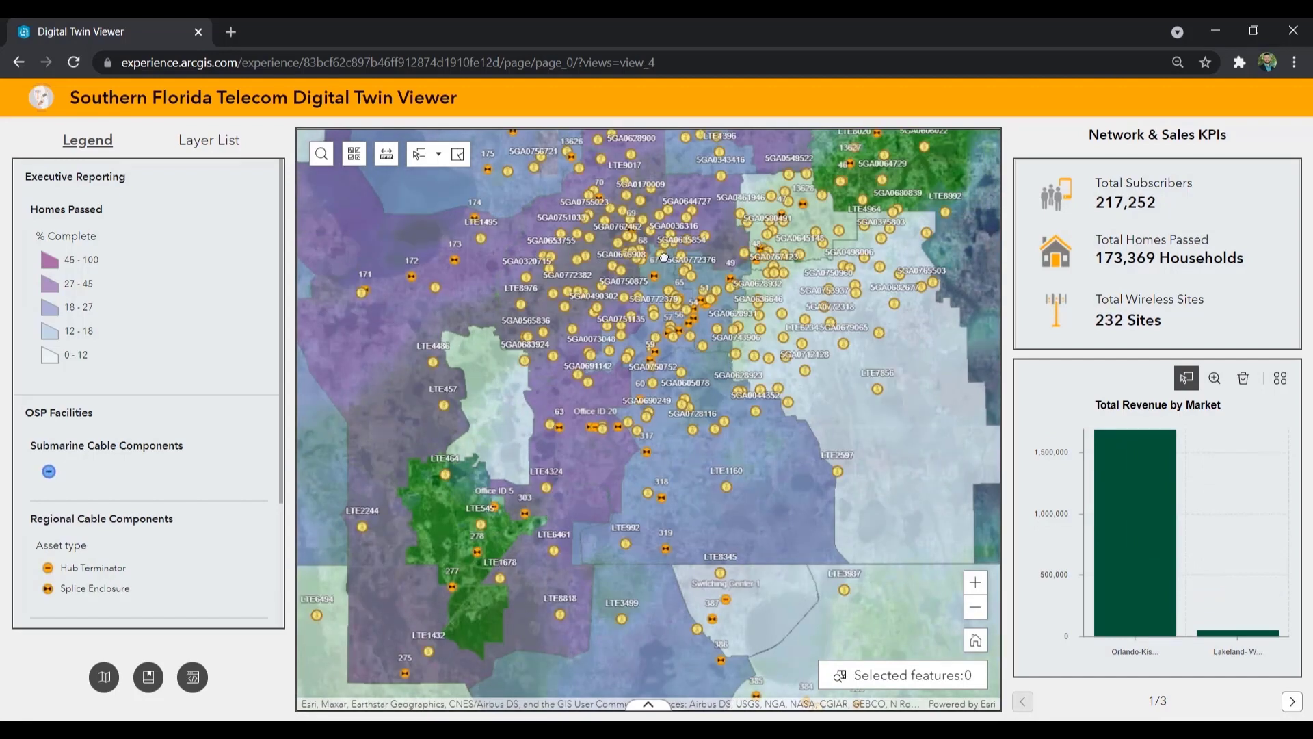
left_click(147, 677)
- Fly to the Downtown Orlando bookmark, then rotate and zoom the 3D scene toward site 5GA0750595
left_click(155, 494)
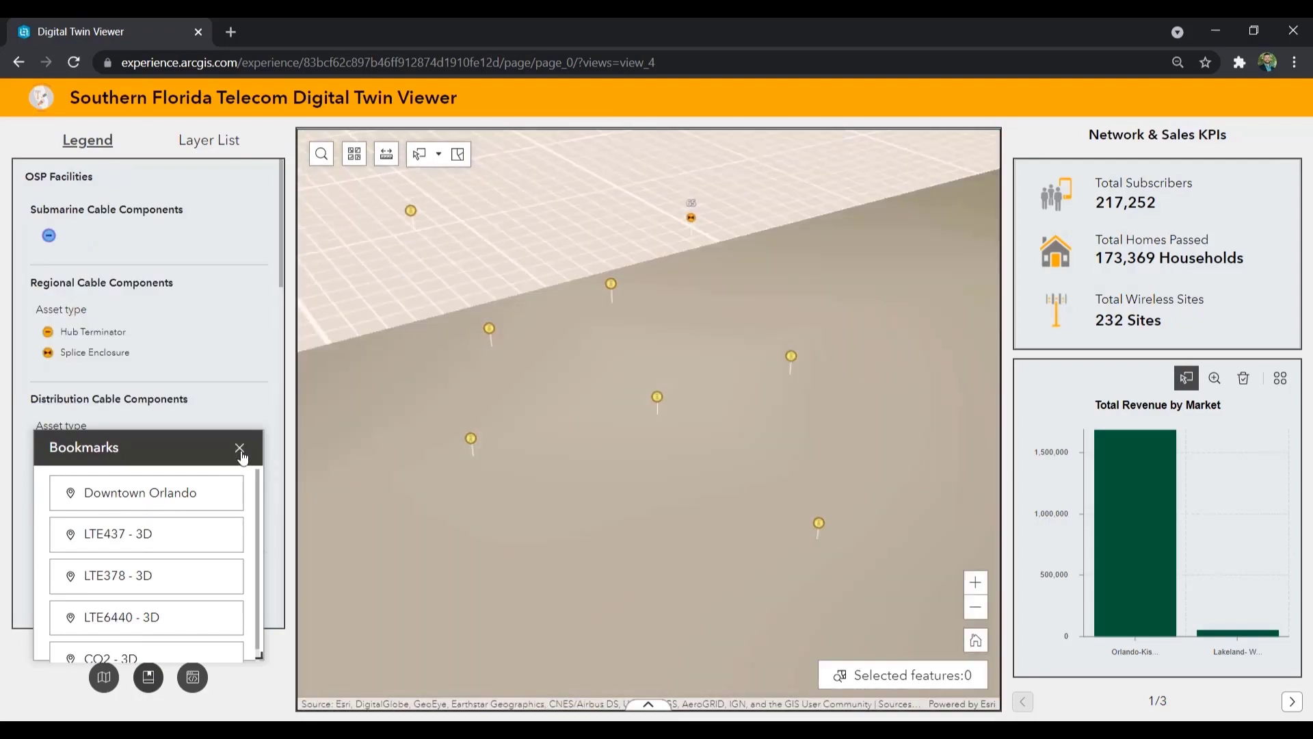
left_click(239, 448)
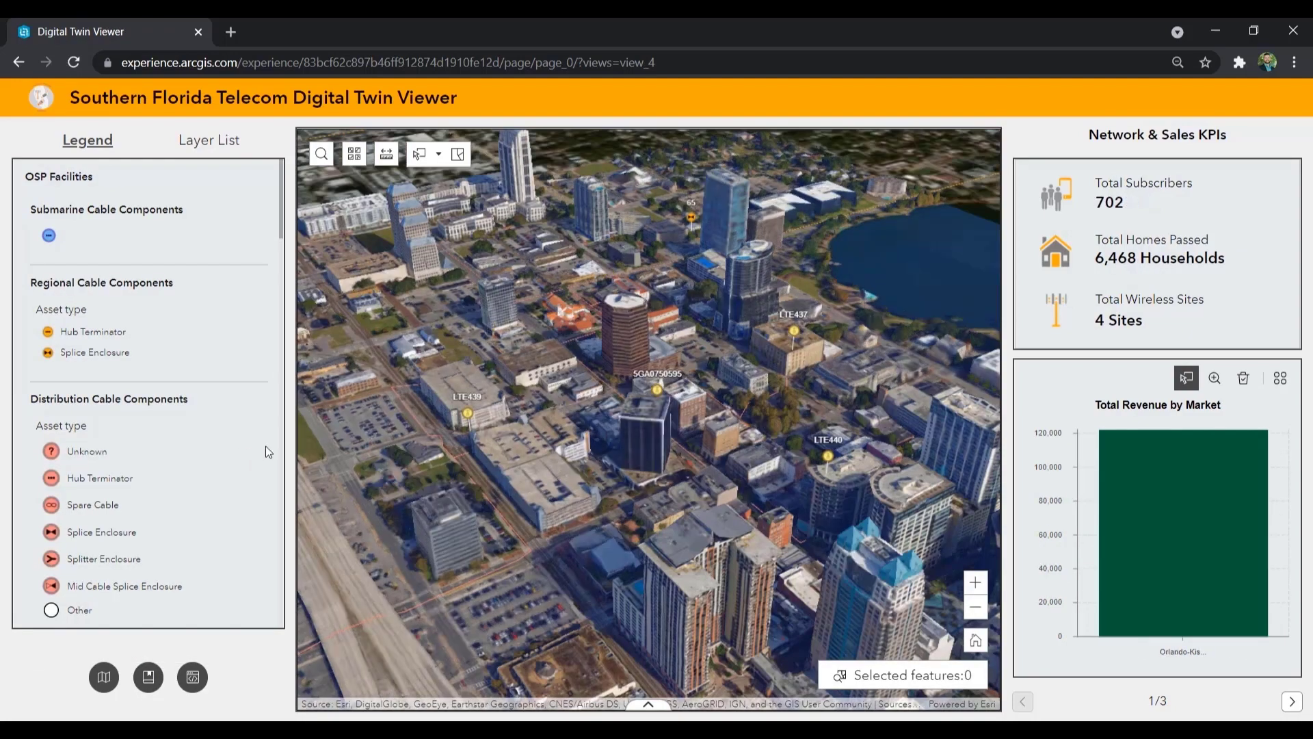
left_click_drag(560, 415, 527, 462)
scroll(518, 445, "down", 5)
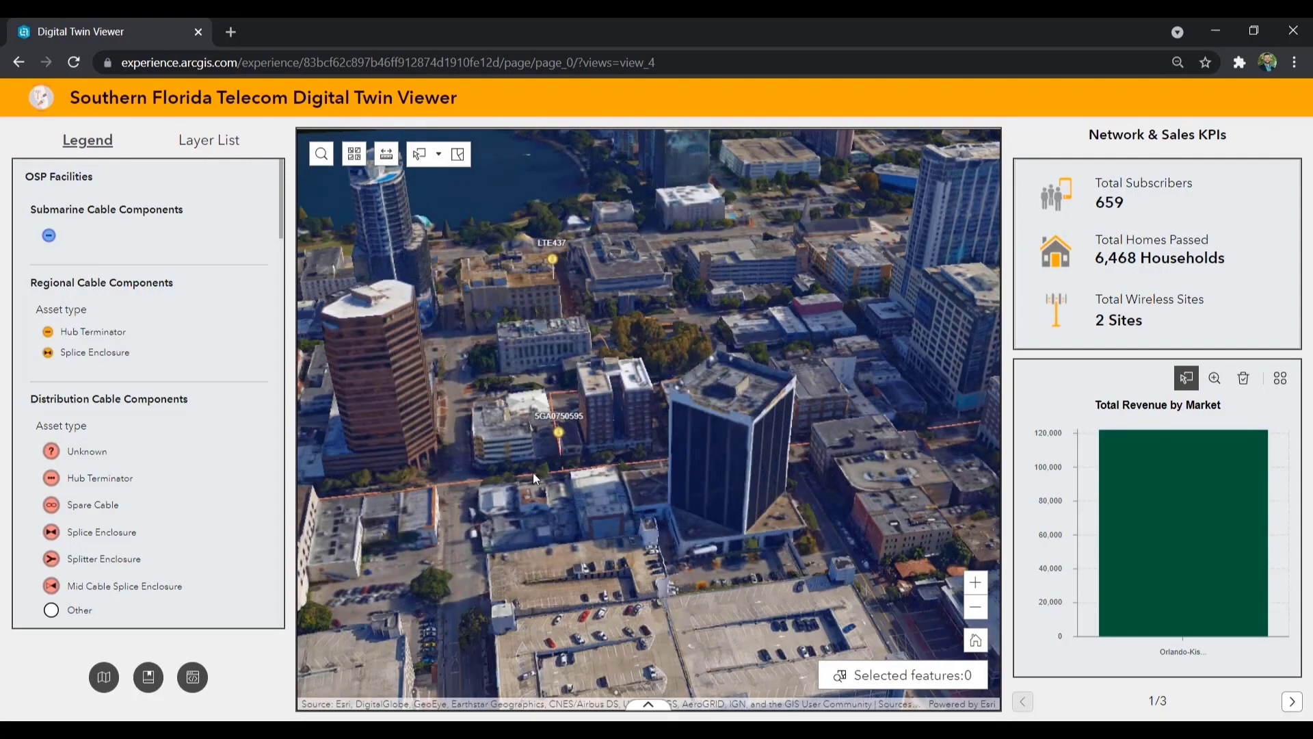
scroll(548, 462, "up", 5)
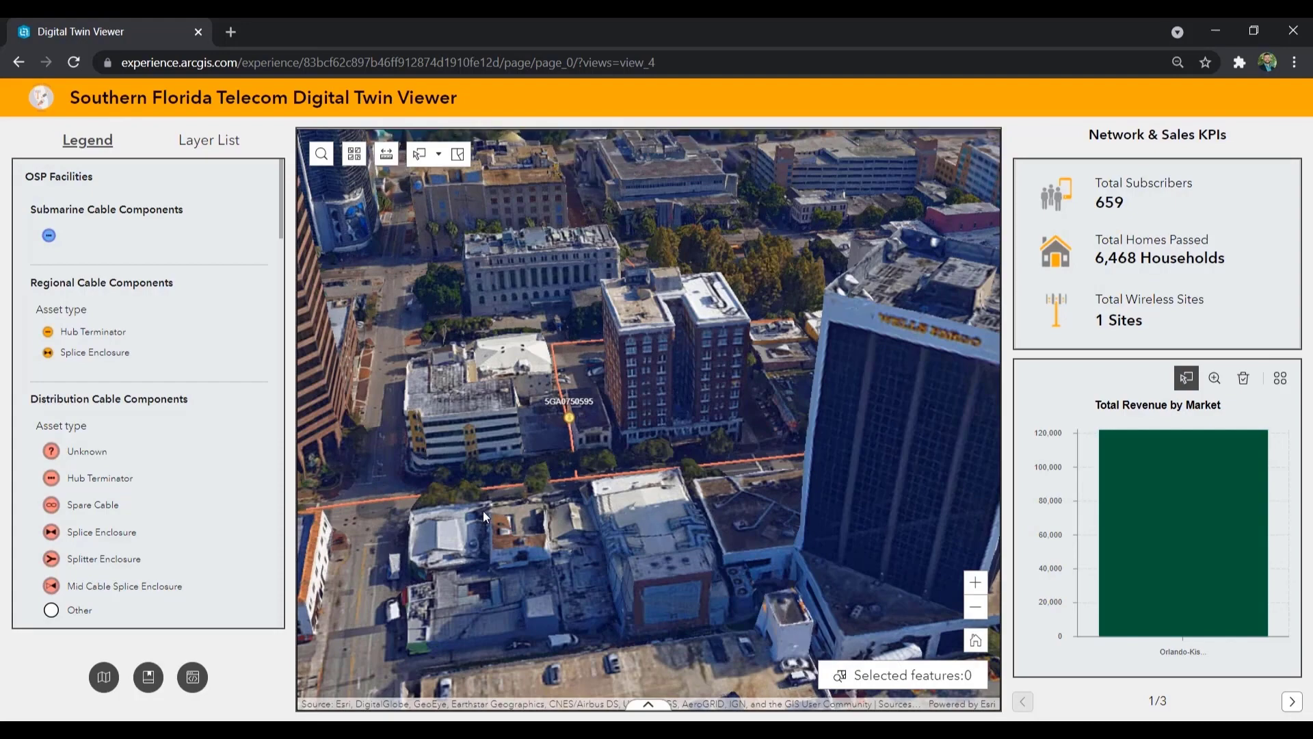
left_click(147, 675)
- Fly to the LTE437 - 3D bookmark and zoom in on the rooftop site
left_click(158, 541)
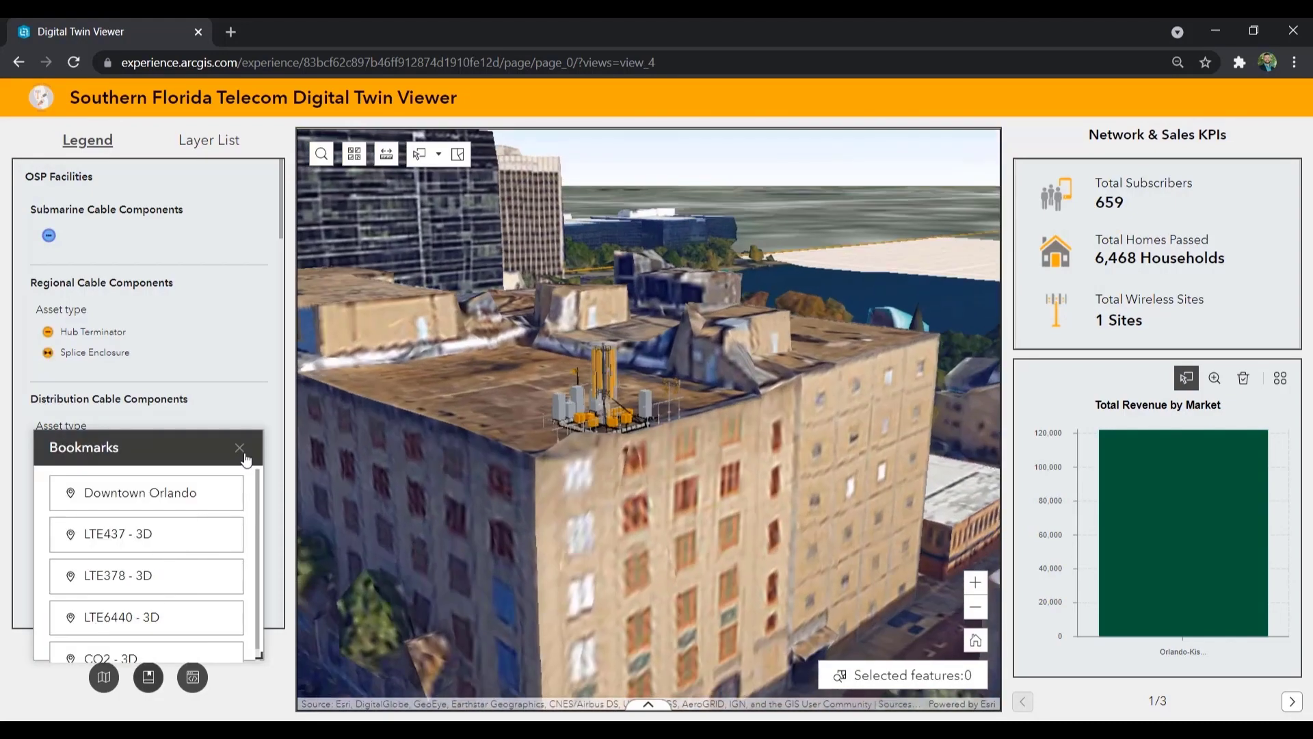
left_click(239, 449)
scroll(587, 413, "up", 5)
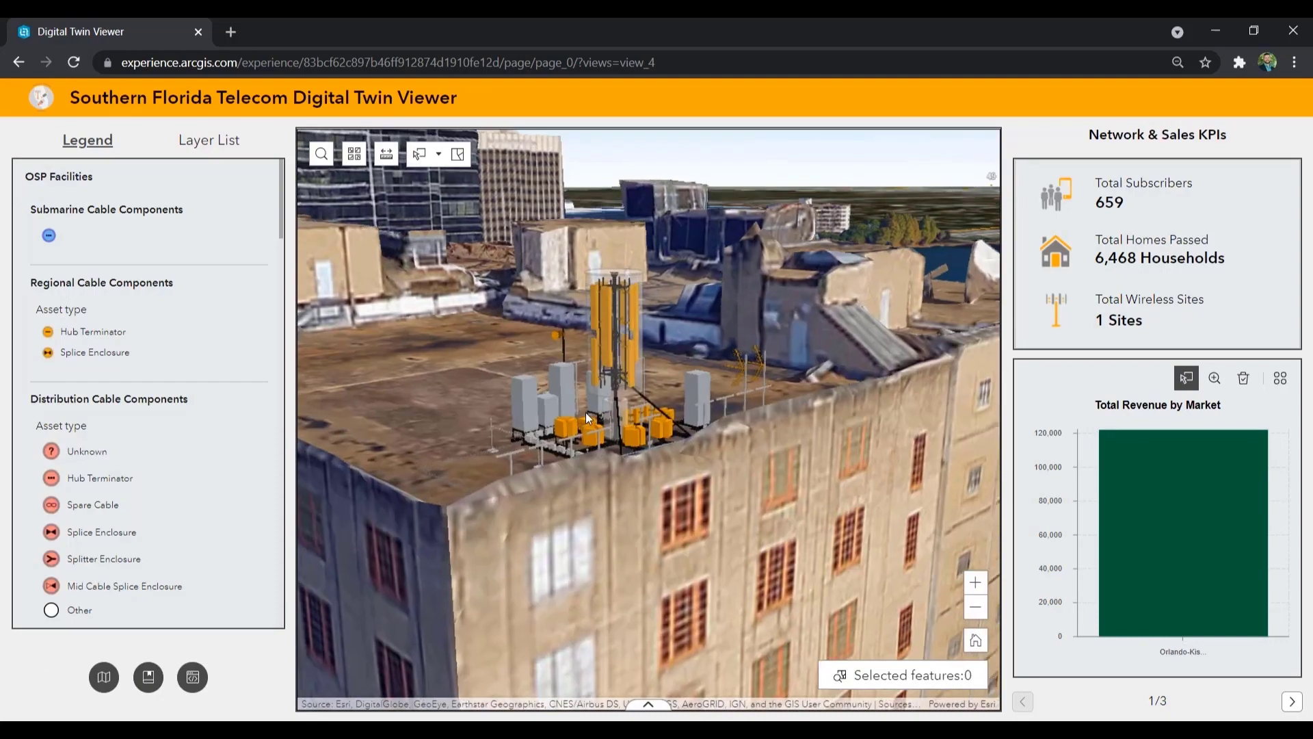
- Inspect the rooftop Remote Radio Unit's attributes, then return to the Downtown Orlando bookmark
left_click(592, 440)
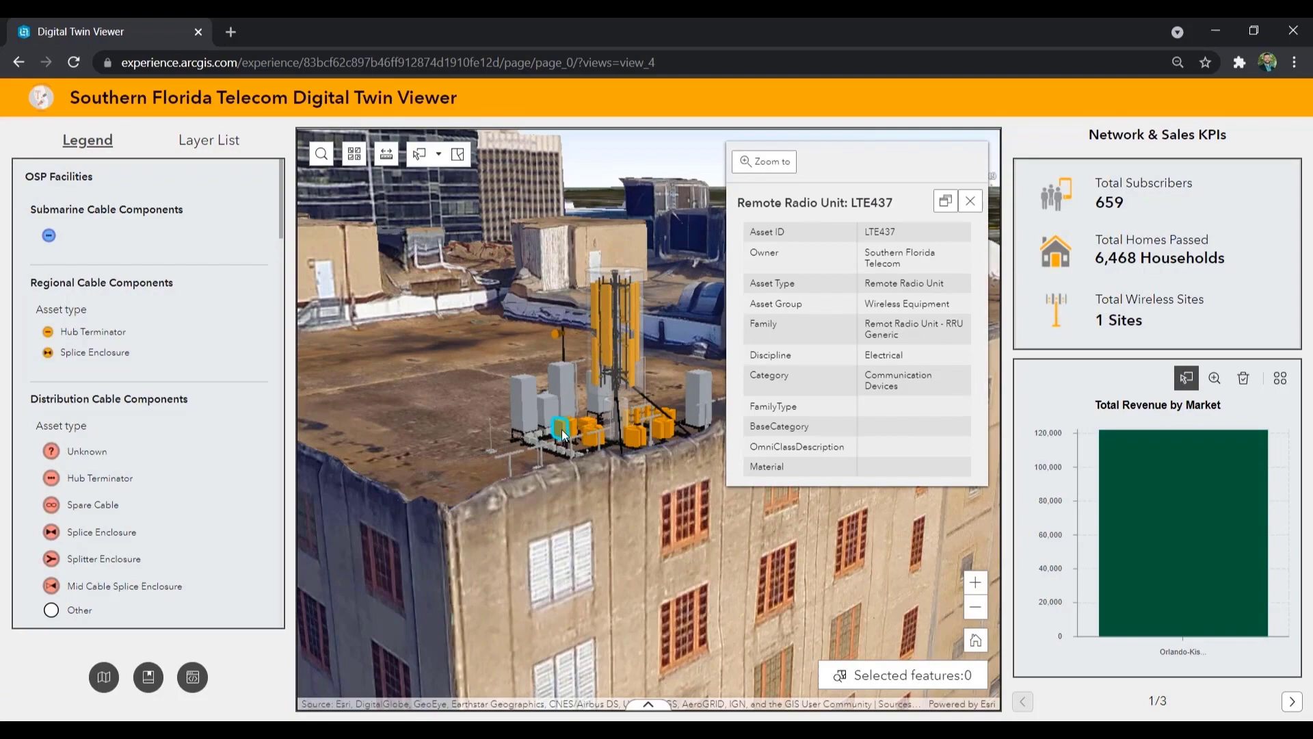
left_click(972, 202)
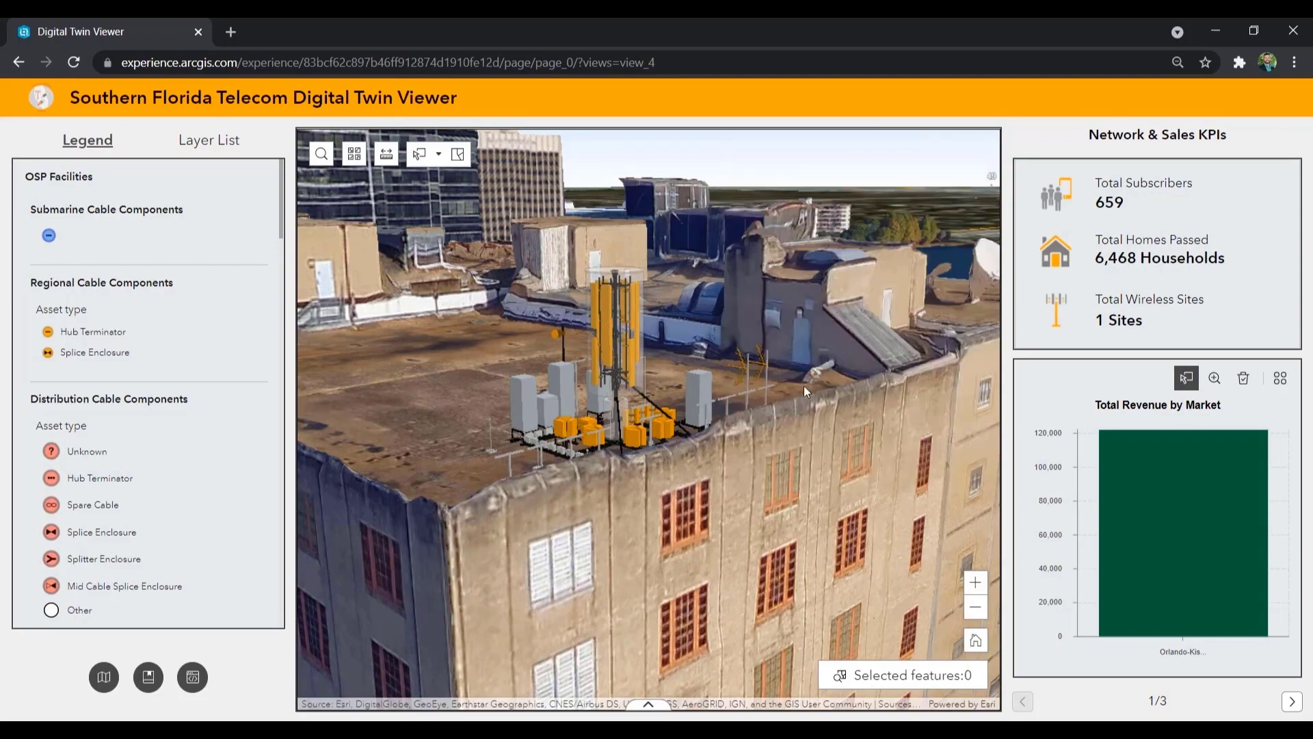
left_click(149, 678)
left_click(163, 498)
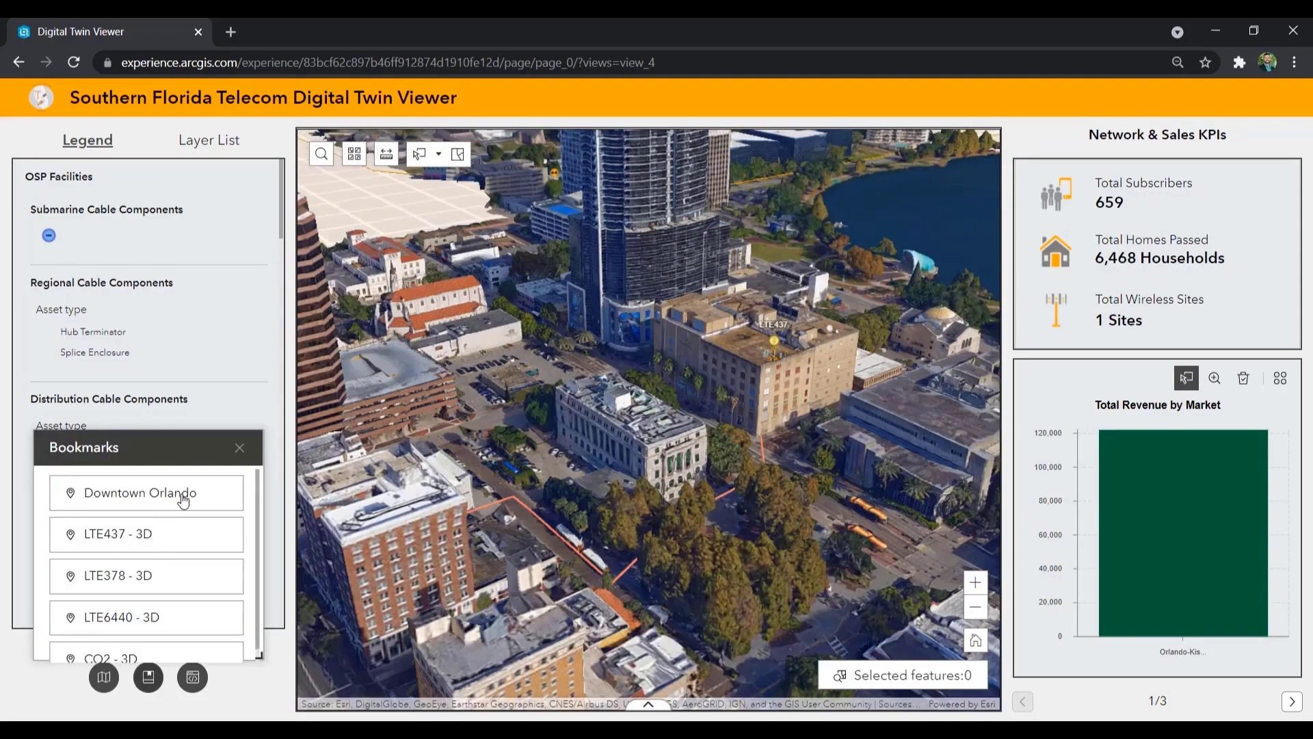
- Rotate the downtown scene and open the Building_9520 tower popup near site LTE440
left_click(241, 451)
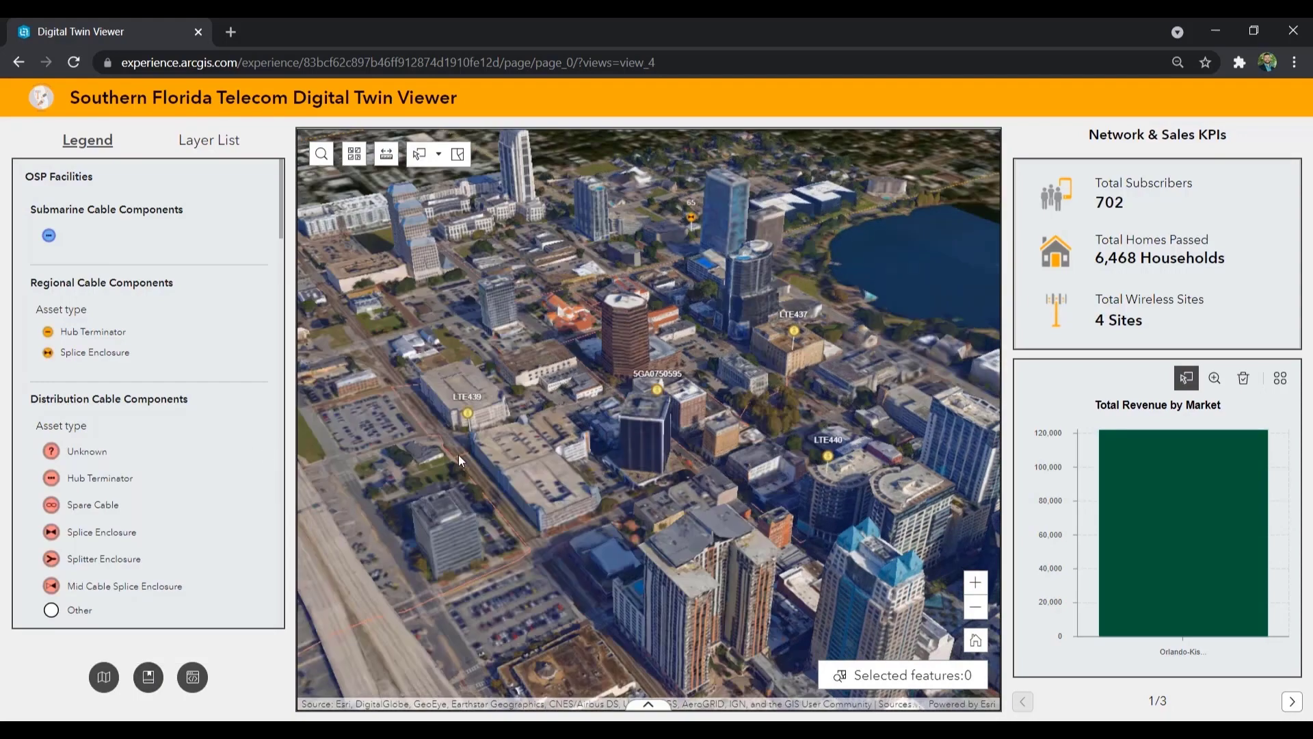
left_click_drag(459, 454, 684, 465)
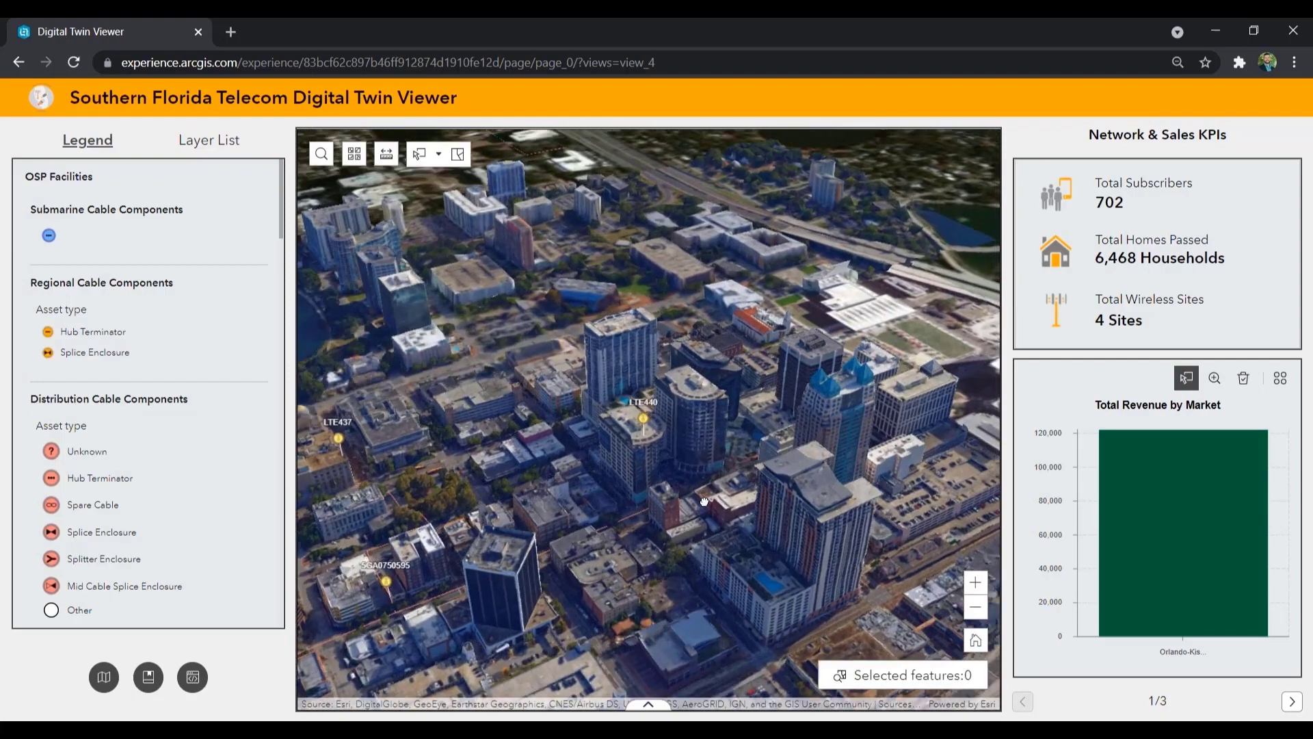
left_click(617, 390)
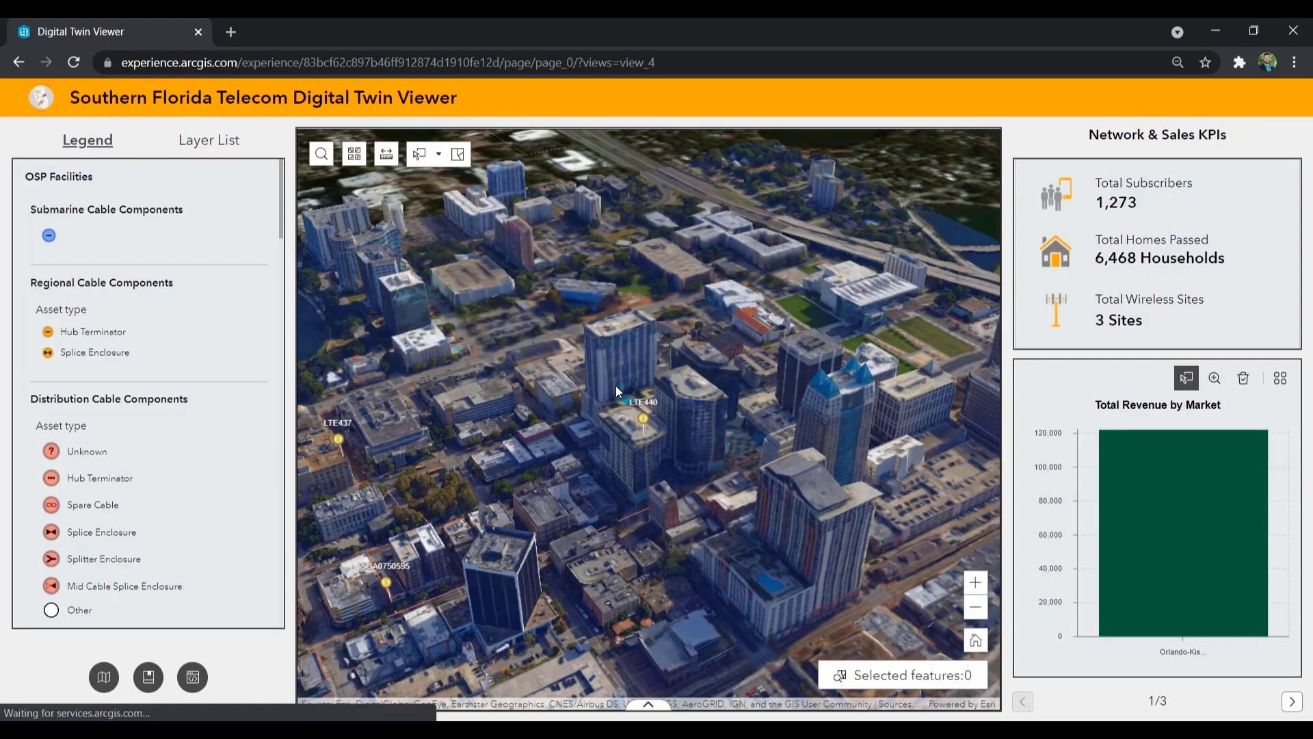